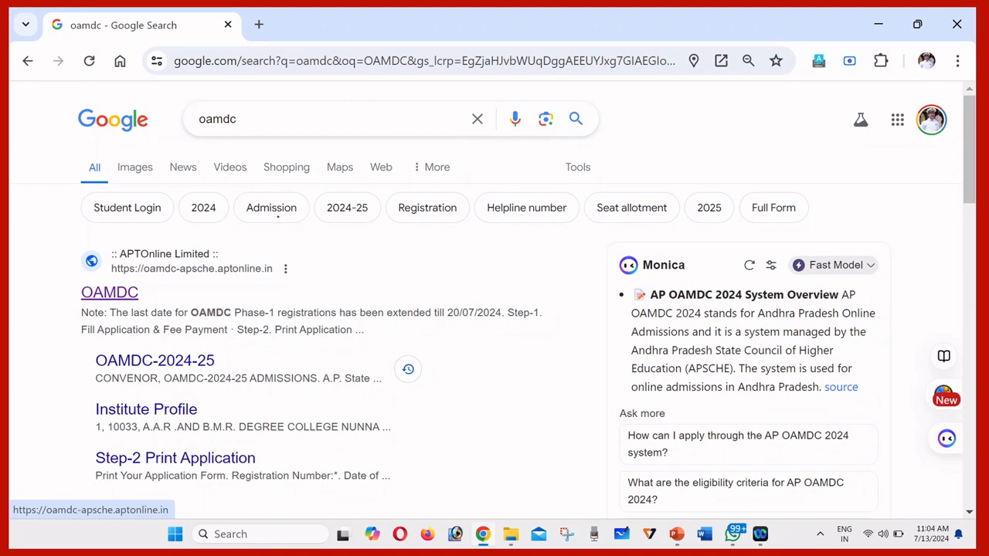
- Pen-mark the oamdc search and its OAMDC result, plus the admissions heading and Step-1 Fill Application & Fee Payment on the portal home slide
left_click_drag(194, 139, 281, 98)
left_click_drag(179, 223, 227, 199)
left_click_drag(145, 288, 254, 228)
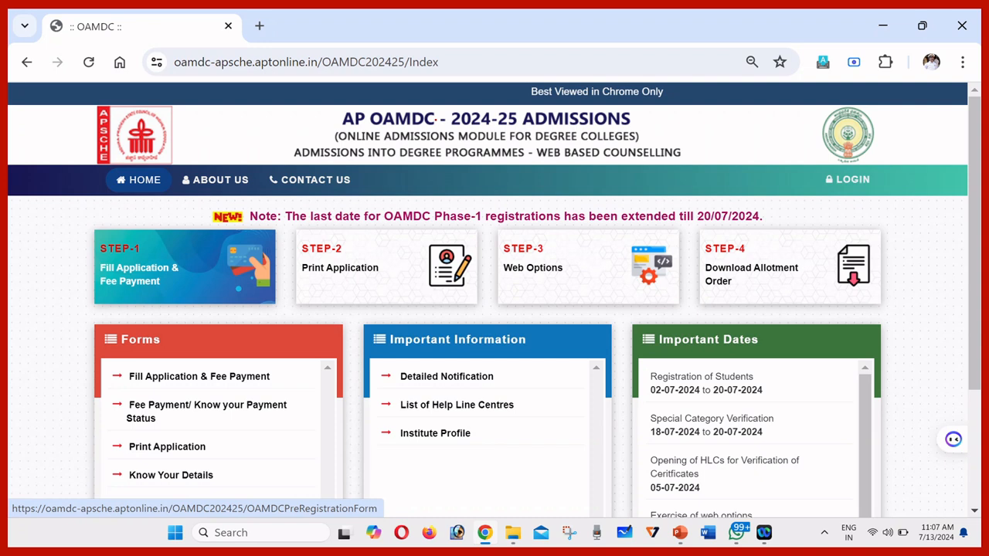
left_click_drag(618, 122, 745, 92)
left_click(182, 268)
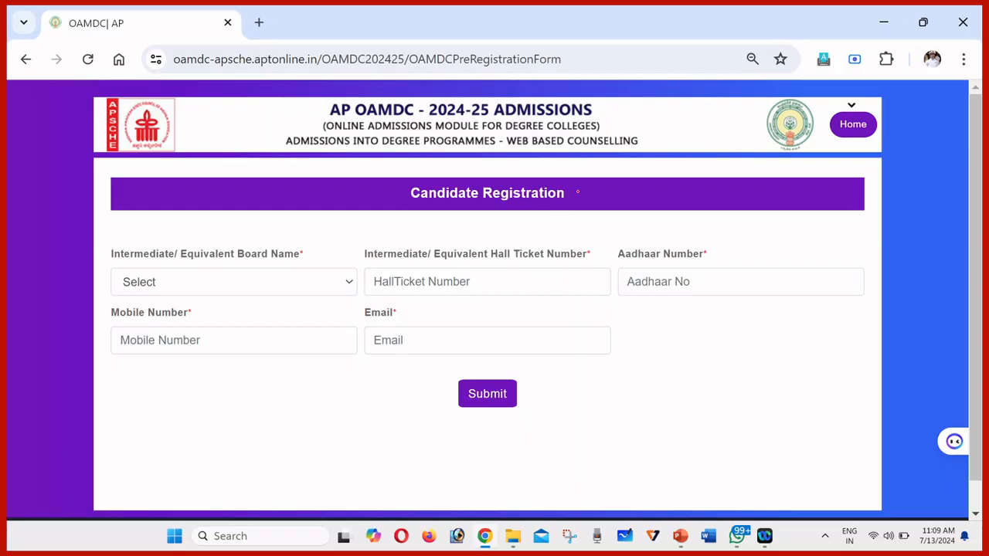
- On the Candidate Registration slide, tick the heading, circle the Board Name arrow, and tick the Hall Ticket, Aadhaar, Mobile and Email fields in red pen
left_click_drag(578, 193, 674, 162)
mouse_move(351, 274)
left_mouse_down()
mouse_move(334, 293)
mouse_move(357, 272)
left_mouse_up()
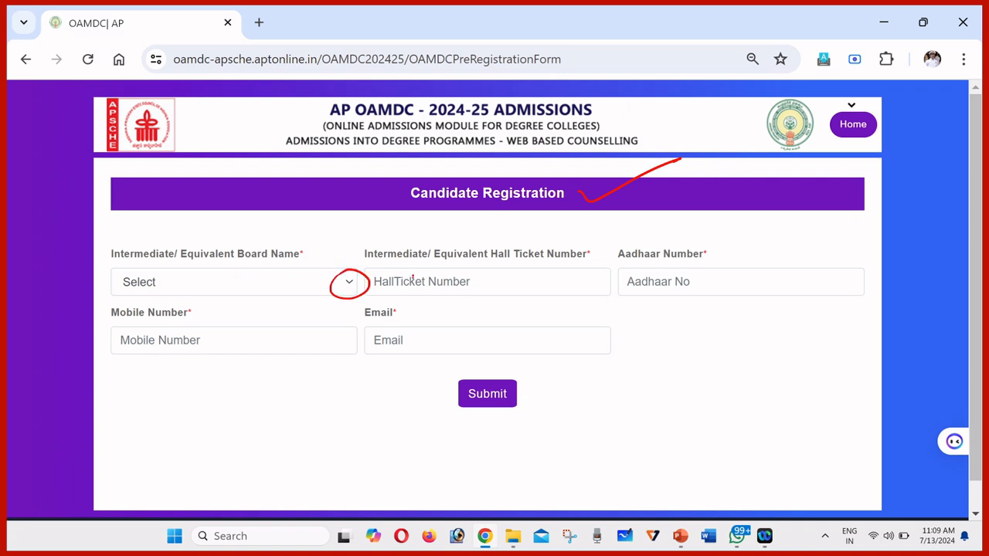
left_click_drag(412, 280, 482, 261)
left_click_drag(648, 284, 726, 264)
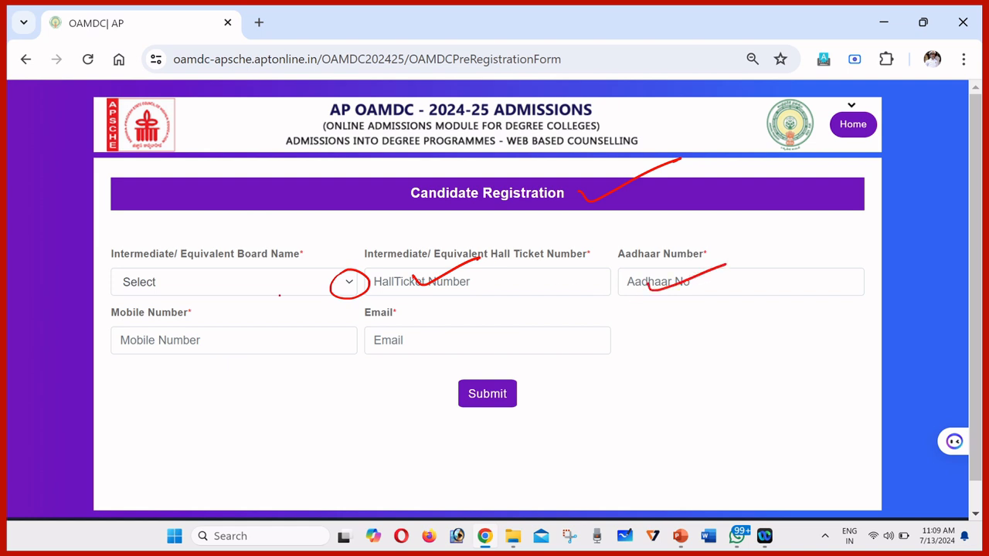
left_click_drag(177, 337, 247, 312)
left_click_drag(399, 338, 466, 314)
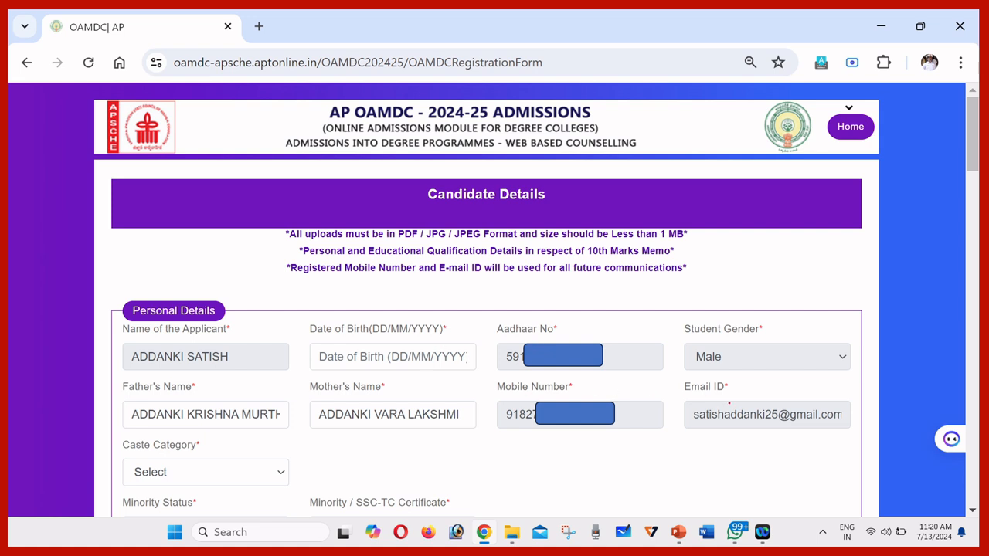
- On the Candidate Details slide, tick the Email ID and Student Gender fields in red pen and circle the gender list arrow
left_click_drag(728, 402, 794, 401)
left_click_drag(715, 329, 763, 309)
mouse_move(850, 351)
left_mouse_down()
mouse_move(861, 360)
mouse_move(849, 349)
left_mouse_up()
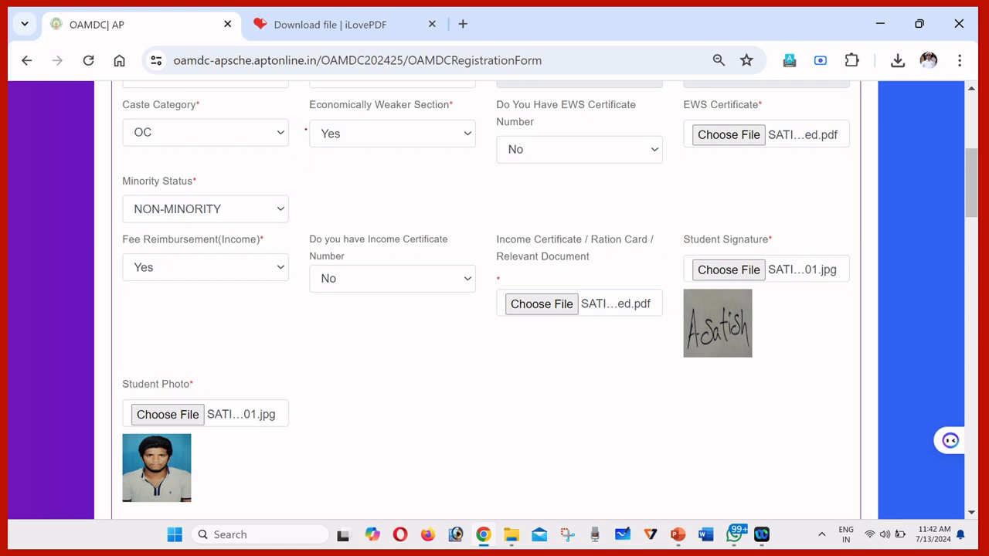
- Tick the Economically Weaker Section, EWS Certificate, Minority Status, Fee Reimbursement, income certificate, Student Signature and Student Photo fields in red pen
left_click_drag(387, 144, 439, 134)
left_click_drag(739, 158, 818, 129)
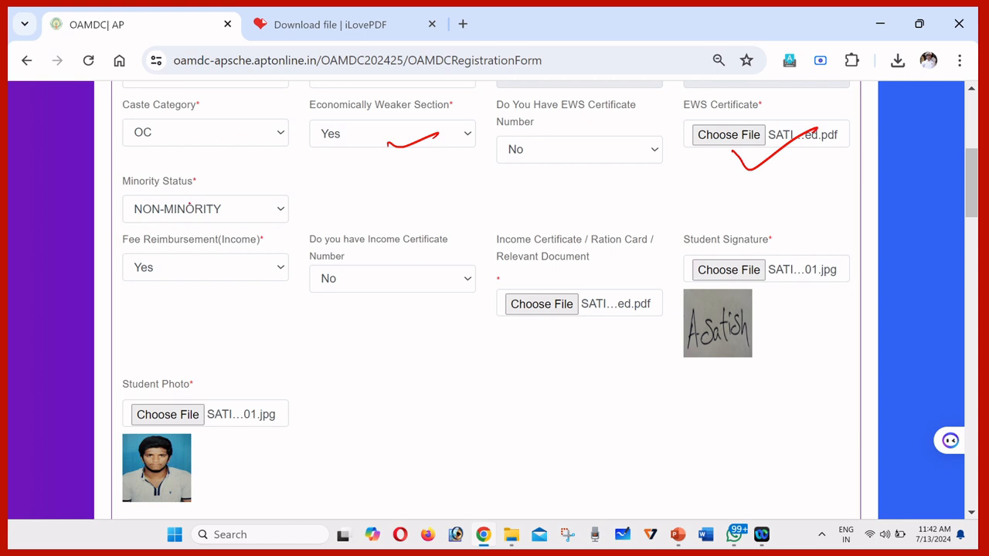
left_click_drag(210, 207, 276, 166)
left_click_drag(201, 270, 261, 233)
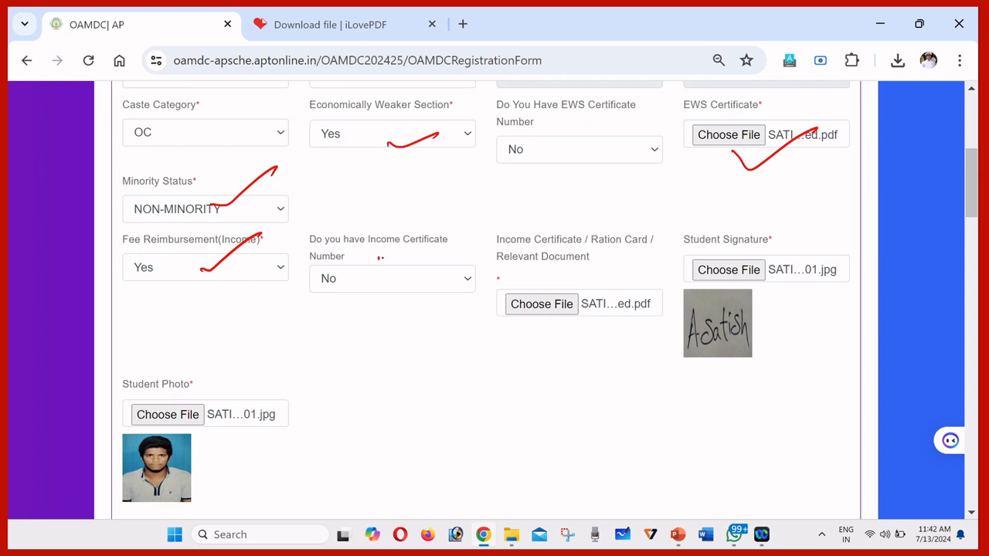
left_click_drag(380, 259, 439, 230)
left_click_drag(558, 289, 638, 248)
left_click_drag(722, 241, 788, 214)
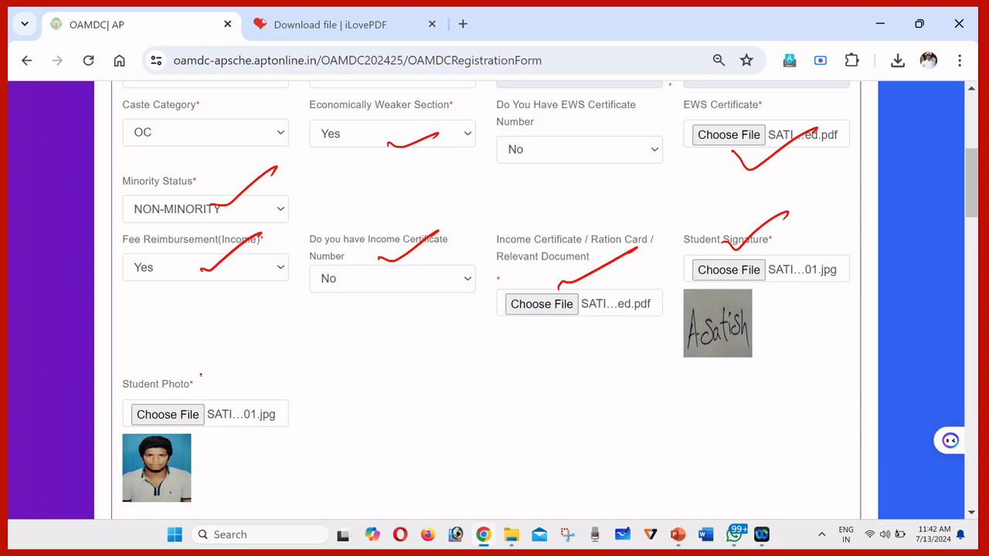
left_click_drag(201, 376, 287, 313)
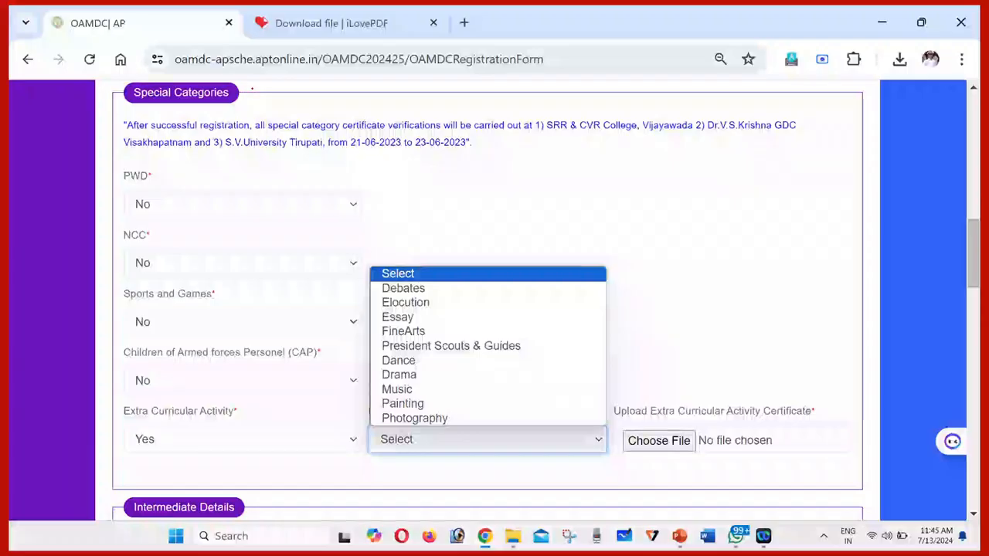
- Tick the Special Categories heading and the PWD, NCC, Sports and Games, CAP and Extra Curricular Activity labels in red pen
mouse_move(253, 91)
left_mouse_down()
mouse_move(260, 100)
mouse_move(321, 62)
left_mouse_up()
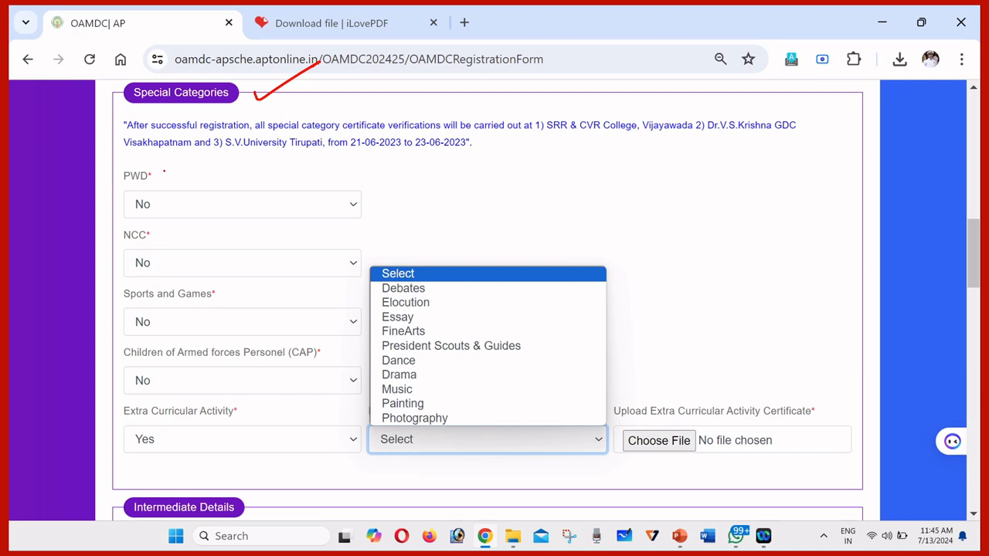
left_click_drag(163, 171, 232, 127)
left_click_drag(163, 236, 231, 199)
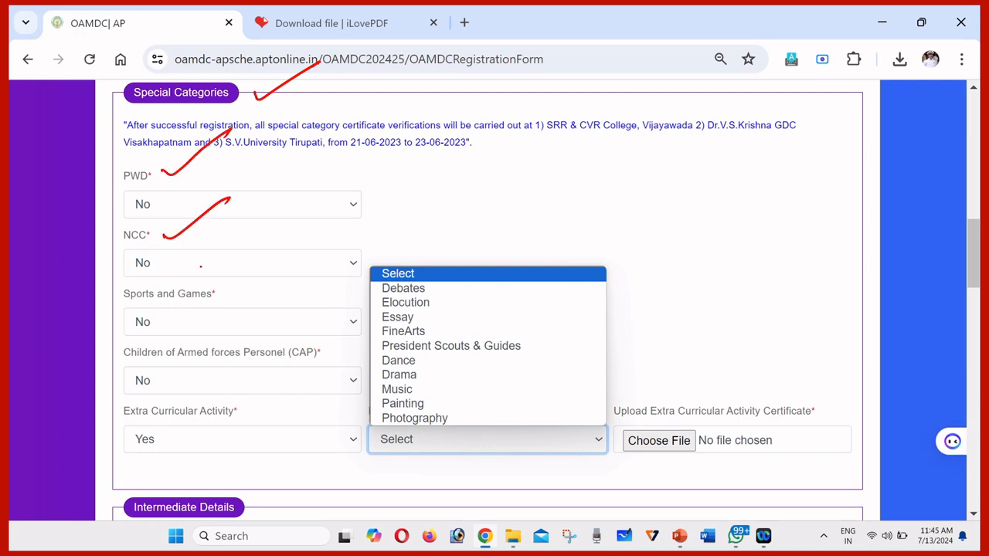
left_click_drag(200, 295, 278, 251)
left_click_drag(265, 347, 321, 315)
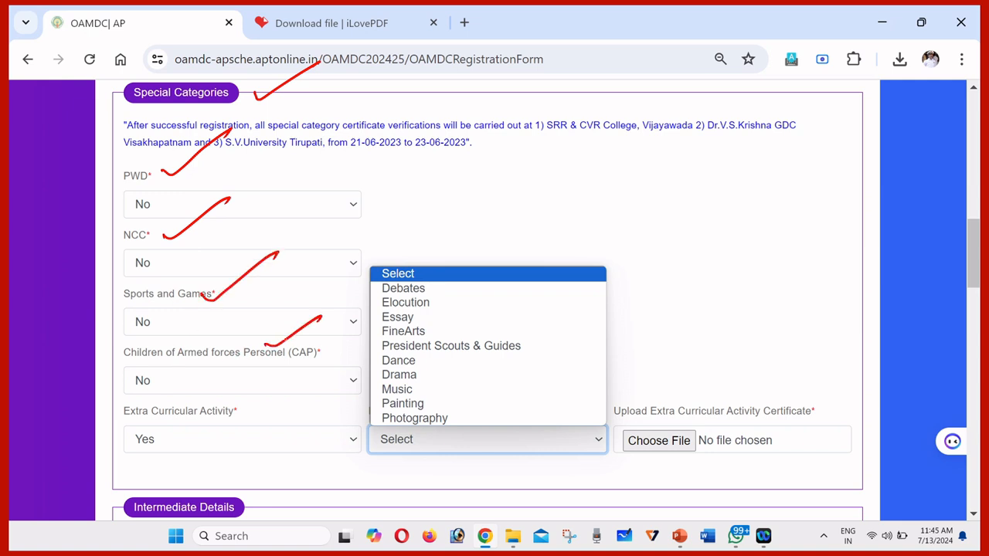
left_click_drag(226, 404, 289, 369)
- Circle the list arrows of all five special categories, tick the activity certificate upload, and underline parts of the certificate verification note
mouse_move(360, 196)
left_mouse_down()
mouse_move(343, 219)
mouse_move(357, 223)
mouse_move(356, 192)
left_mouse_up()
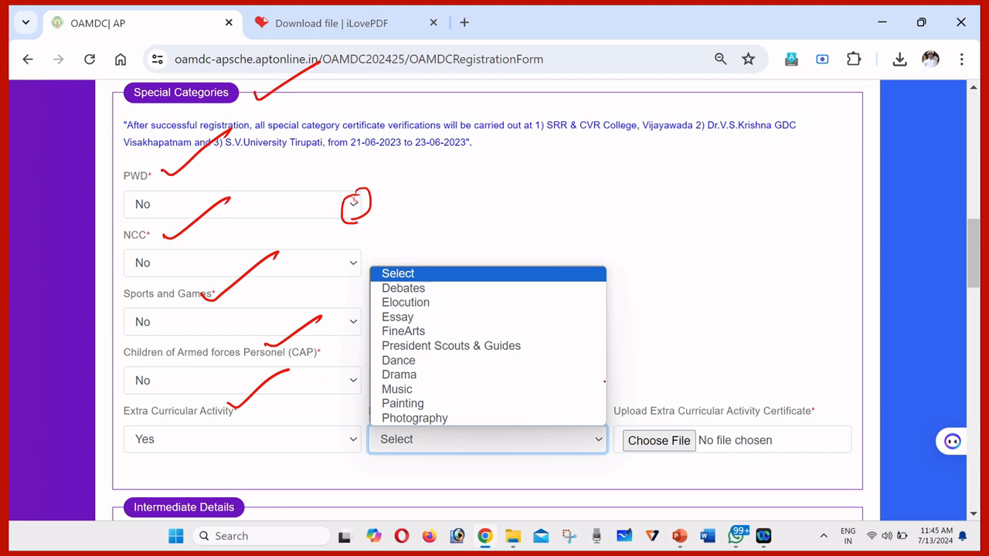
mouse_move(654, 438)
left_mouse_down()
mouse_move(665, 444)
mouse_move(717, 362)
left_mouse_up()
mouse_move(355, 245)
left_mouse_down()
mouse_move(335, 260)
mouse_move(363, 242)
left_mouse_up()
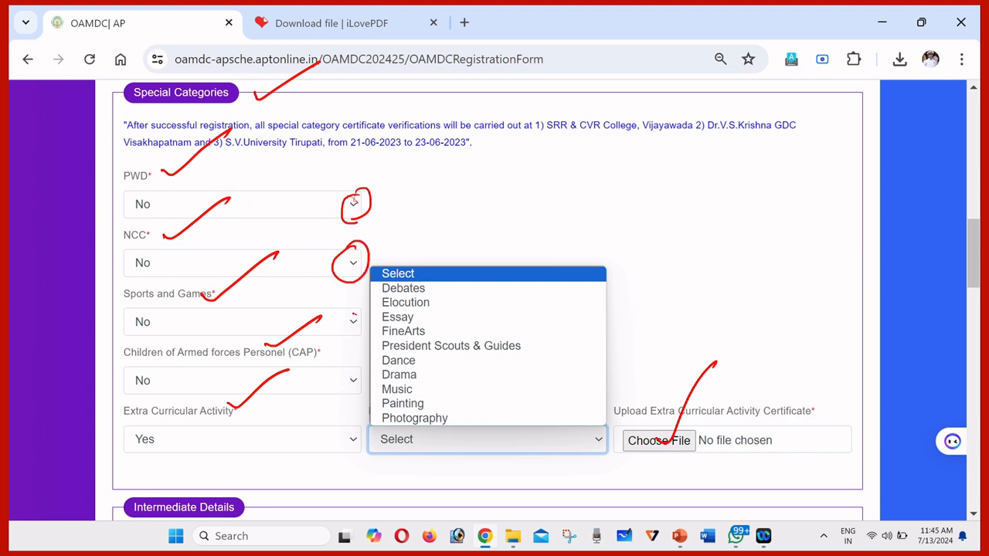
left_click_drag(354, 313, 368, 323)
mouse_move(354, 374)
left_mouse_down()
mouse_move(350, 401)
mouse_move(362, 429)
left_mouse_up()
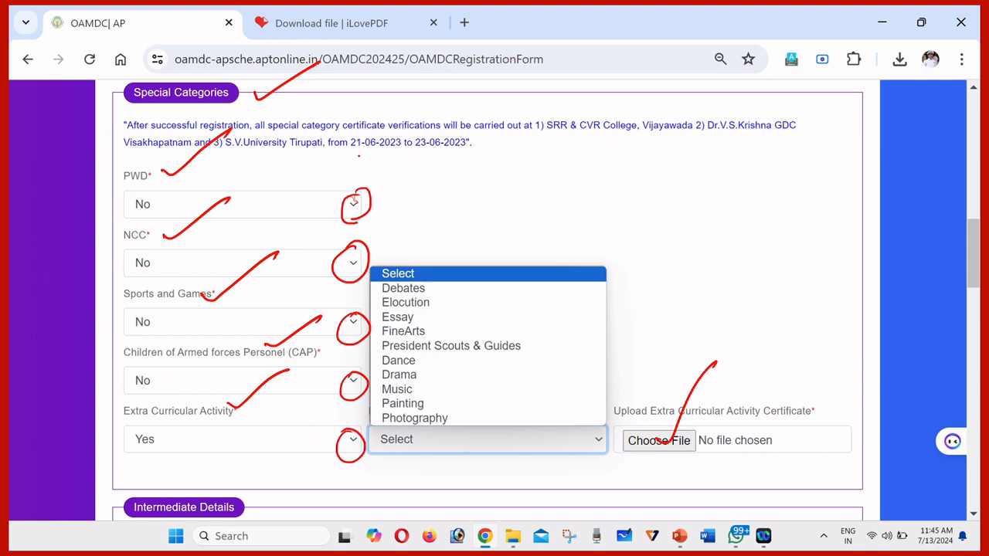
mouse_move(352, 156)
left_mouse_down()
mouse_move(386, 164)
mouse_move(471, 145)
left_mouse_up()
left_click_drag(545, 144, 811, 132)
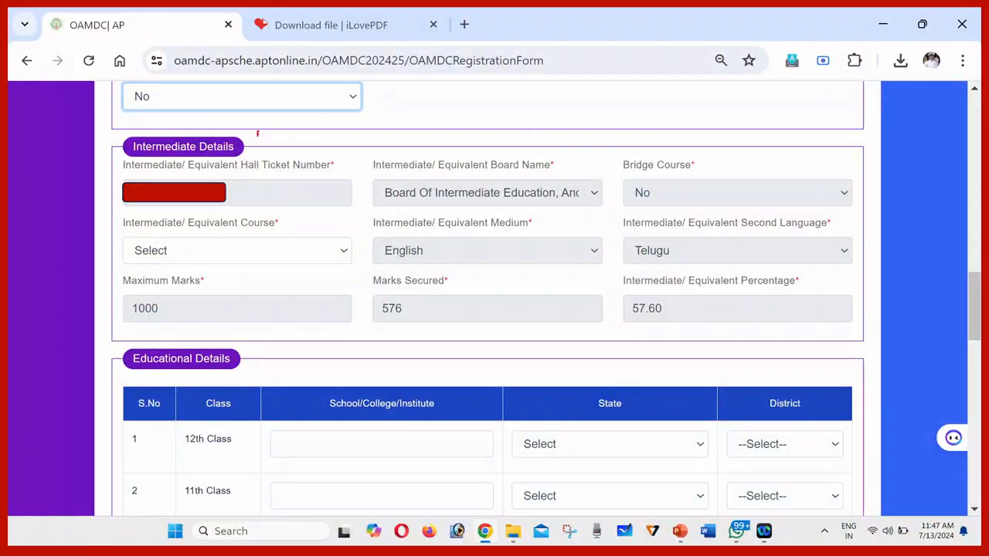
- Tick the Intermediate Details heading and the Maximum Marks, Medium, Second Language, Marks Secured and Percentage fields in red pen
left_click_drag(258, 133, 314, 102)
left_click_drag(214, 313, 275, 290)
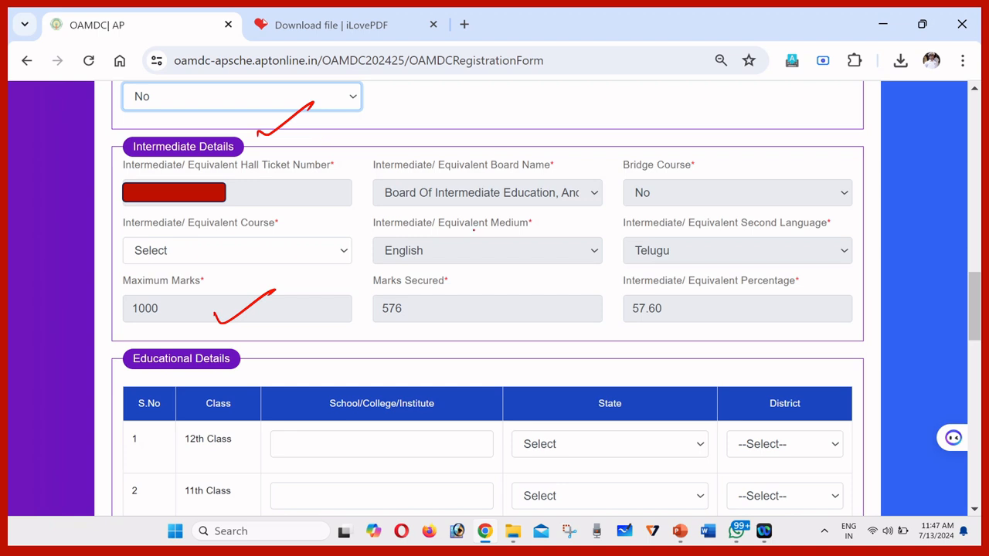
left_click_drag(447, 253, 510, 219)
left_click_drag(656, 257, 709, 235)
left_click_drag(448, 287, 492, 269)
left_click_drag(630, 306, 684, 283)
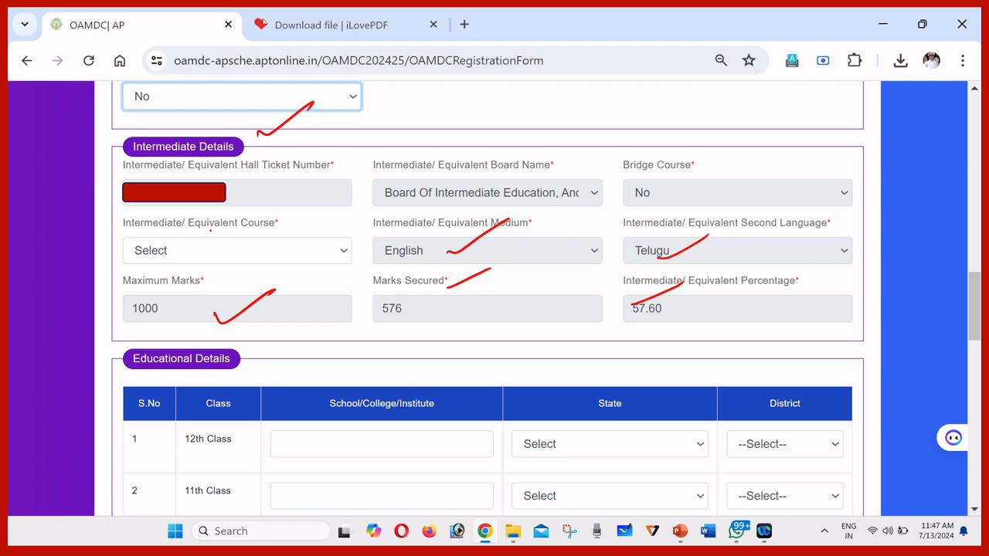
- Tick the Intermediate/Equivalent Course label and its Select value, and circle the course list arrow in red pen
left_click_drag(228, 230, 284, 196)
mouse_move(345, 244)
left_mouse_down()
mouse_move(332, 244)
mouse_move(353, 242)
left_mouse_up()
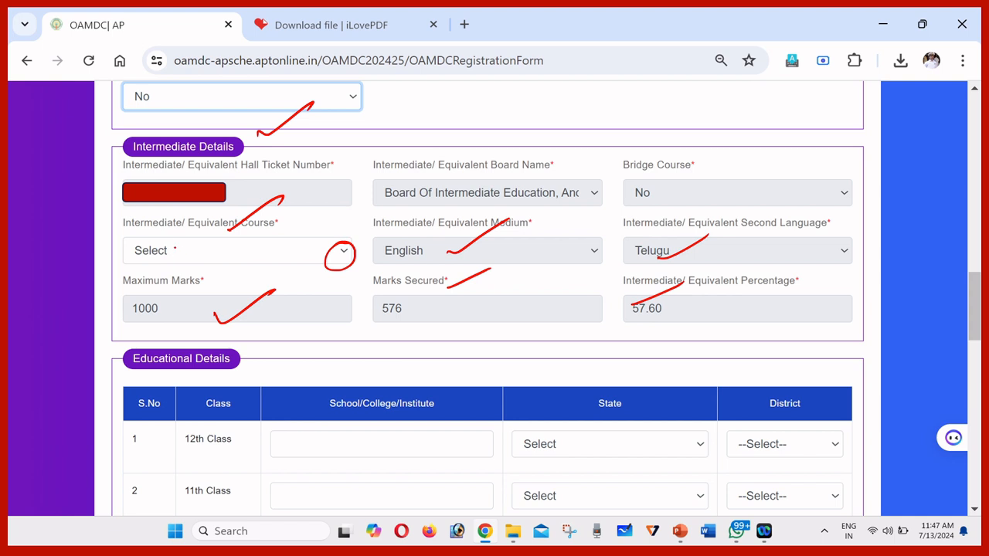
left_click_drag(177, 247, 226, 216)
- On the Educational Details slide, tick the heading and 12th Class State, circle the State and District arrows, and handwrite a district abbreviation
scroll(494, 309, "down", 3)
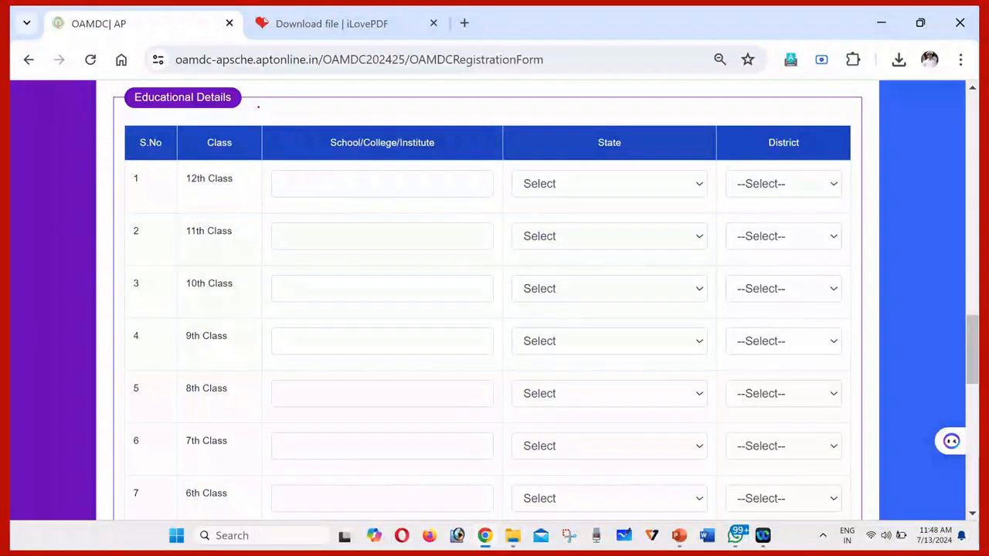
left_click_drag(252, 98, 316, 61)
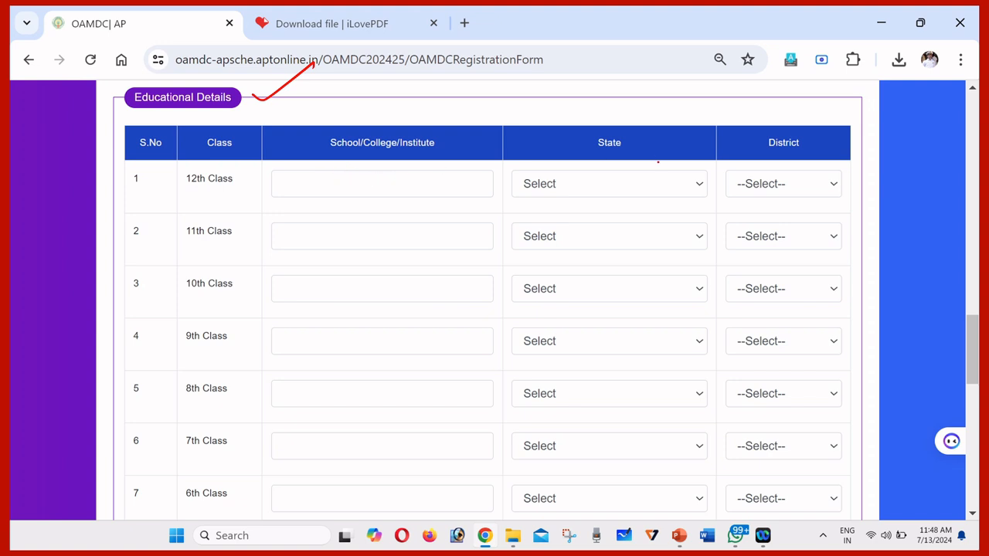
mouse_move(696, 173)
left_mouse_down()
mouse_move(694, 198)
mouse_move(686, 172)
left_mouse_up()
left_click_drag(568, 185, 634, 152)
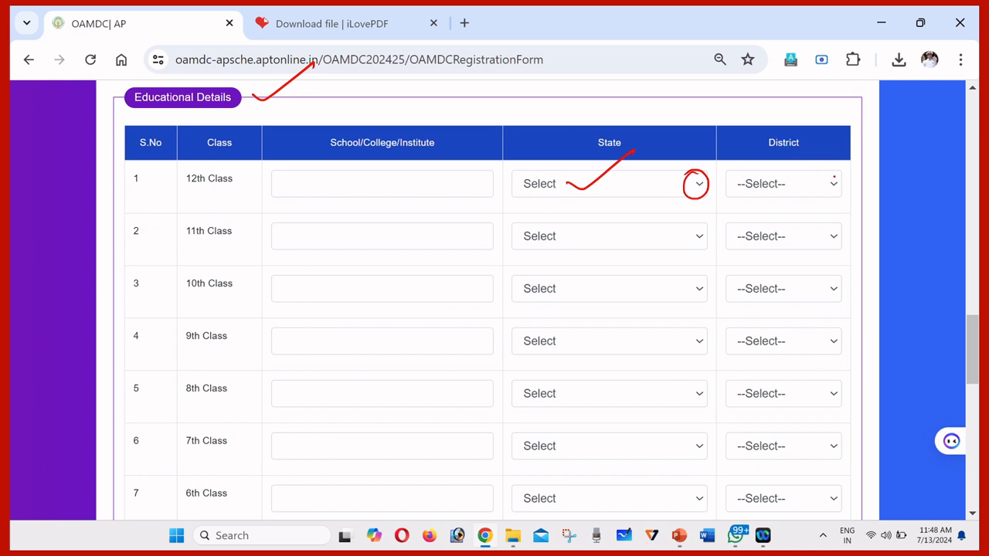
left_click_drag(835, 177, 820, 175)
mouse_move(770, 176)
left_mouse_down()
mouse_move(774, 198)
mouse_move(817, 182)
left_mouse_up()
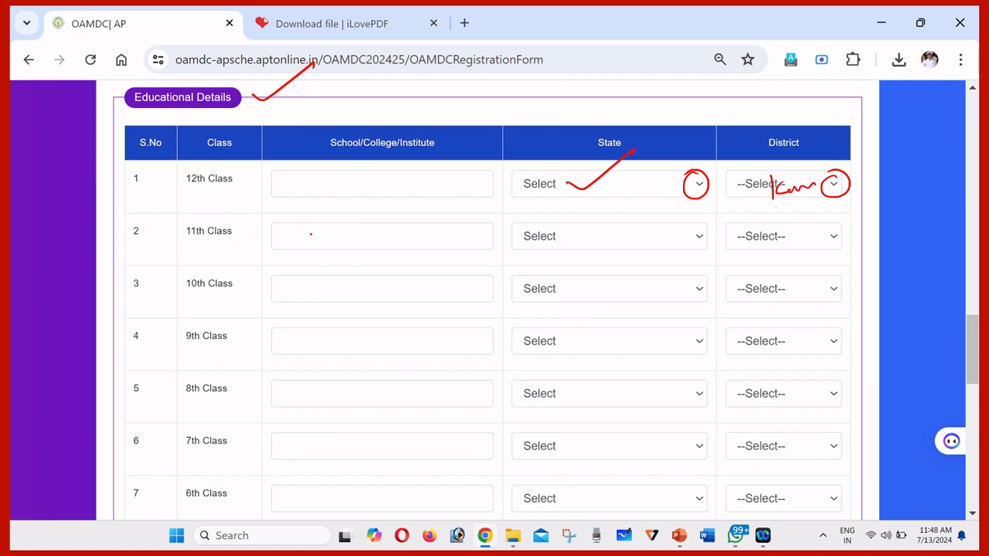
- Tick the School/College fields of the 12th and 11th Class rows and the 11th Class State field in red pen
mouse_move(312, 236)
left_mouse_down()
mouse_move(363, 201)
mouse_move(366, 160)
left_mouse_up()
left_click_drag(597, 237, 636, 213)
right_click(593, 235)
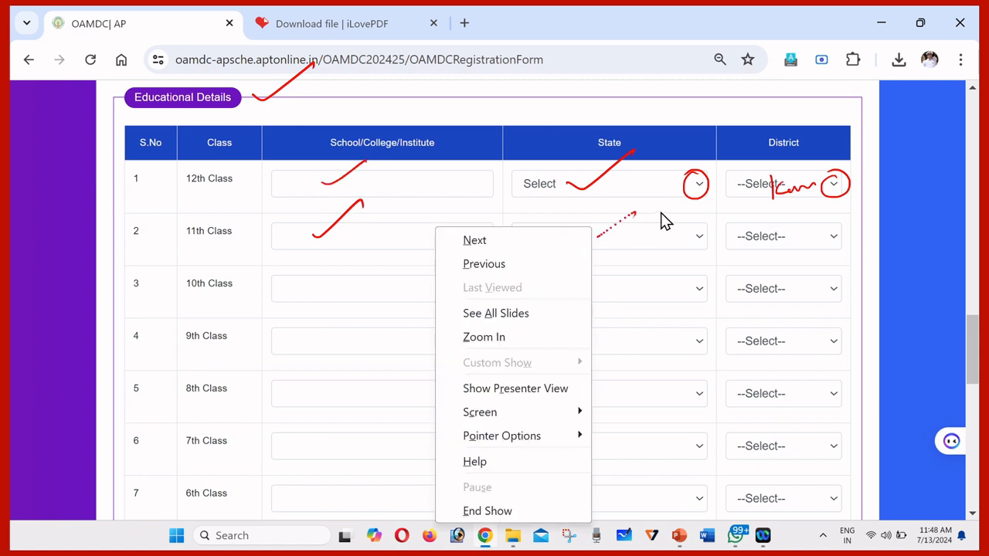
left_click(653, 258)
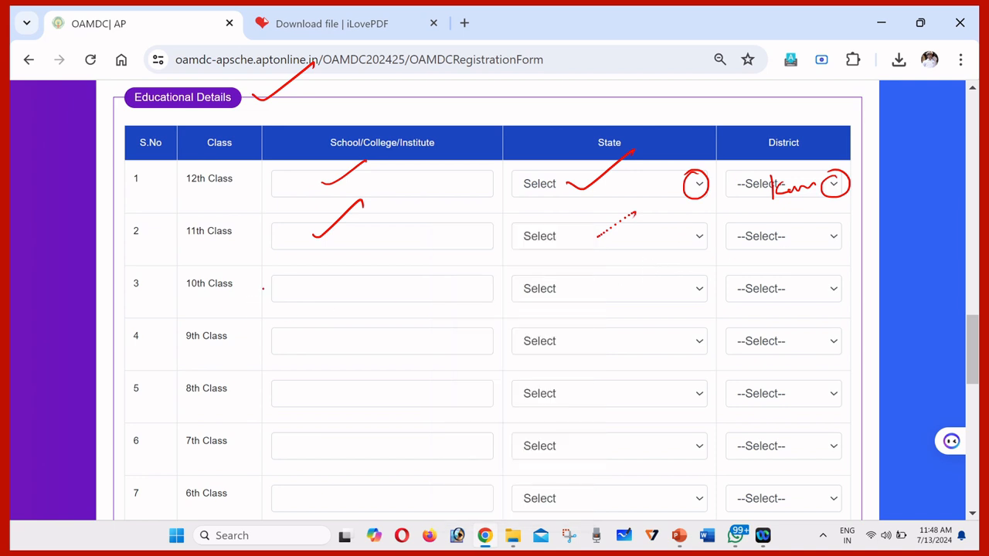
- Add red pen strokes beside and inside the School/College fields of the 9th Class to 6th Class rows
left_click_drag(250, 340, 296, 303)
left_click_drag(272, 387, 313, 358)
left_click_drag(268, 432, 300, 407)
left_click_drag(300, 485, 323, 461)
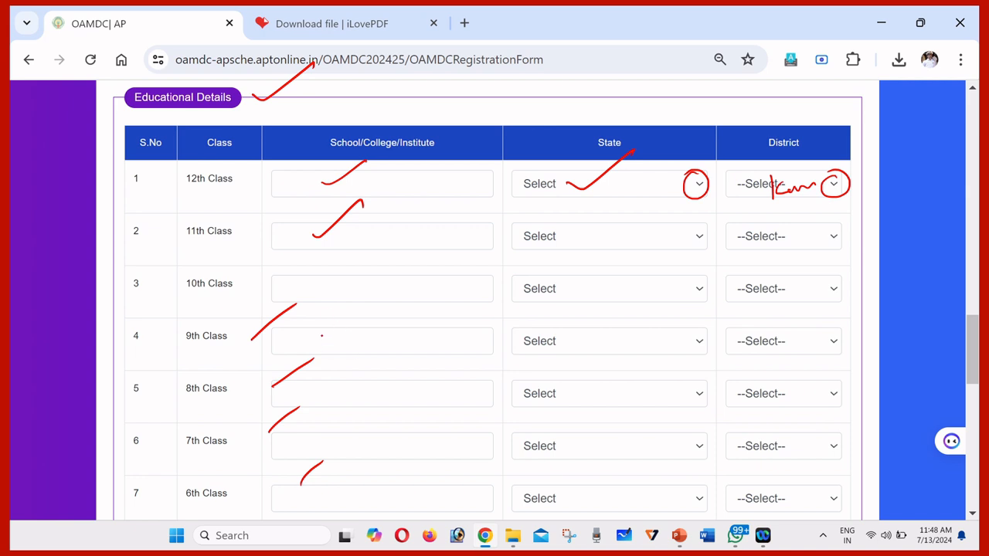
left_click_drag(317, 340, 382, 317)
left_click_drag(346, 377, 406, 356)
left_click_drag(366, 405, 401, 392)
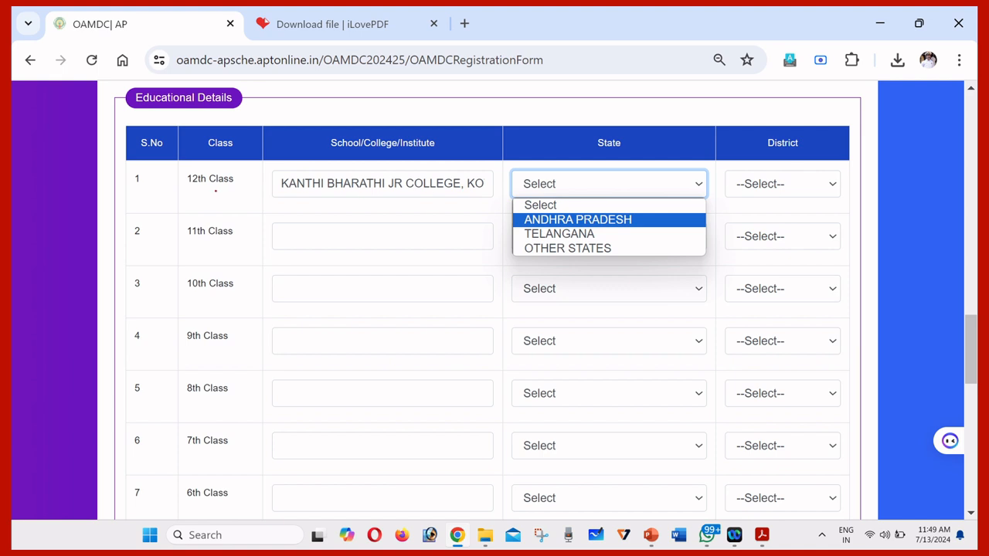
- On the filled 12th Class slide, tick the college name and the ANDHRA PRADESH, TELANGANA and OTHER STATES options in red pen
left_click_drag(302, 183, 386, 144)
left_click_drag(550, 221, 589, 197)
left_click_drag(566, 236, 590, 217)
left_click_drag(592, 254, 618, 246)
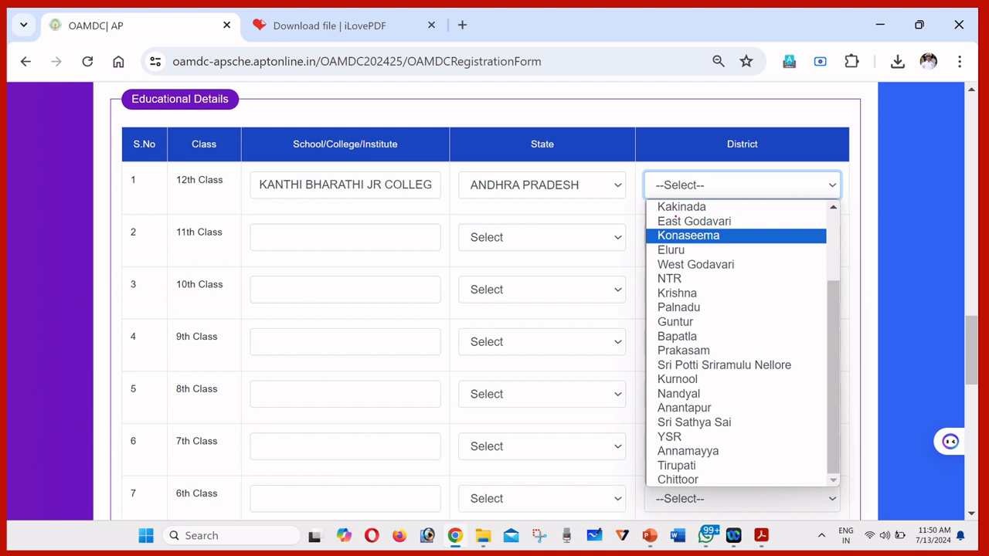
- Tick Kakinada, East Godavari, Konaseema, Eluru, West Godavari and Palnadu in the 12th Class district list with the red pen
left_click_drag(718, 199, 767, 181)
left_click_drag(742, 218, 783, 196)
left_click_drag(729, 240, 771, 221)
left_click_drag(693, 253, 724, 233)
left_click_drag(748, 264, 782, 245)
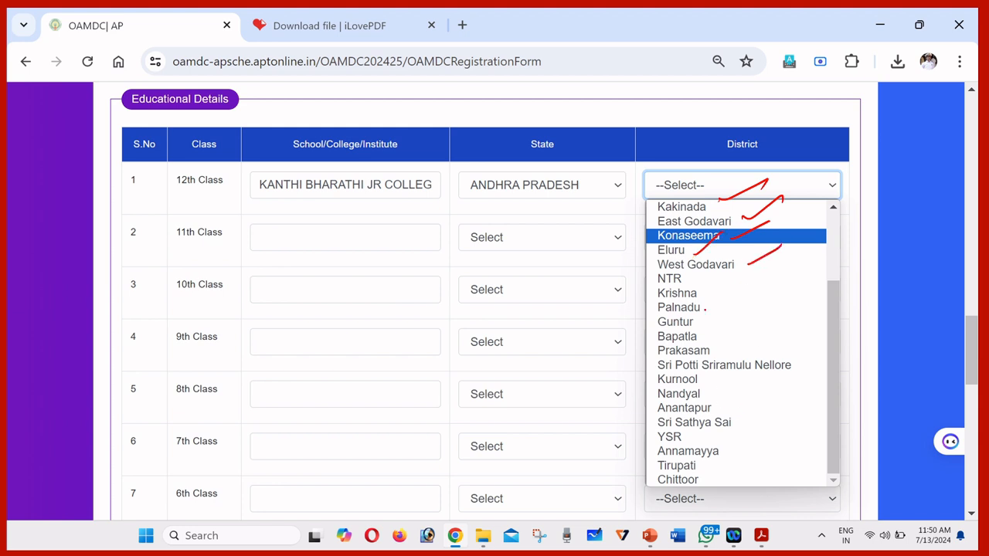
left_click_drag(705, 308, 785, 280)
left_click(705, 173)
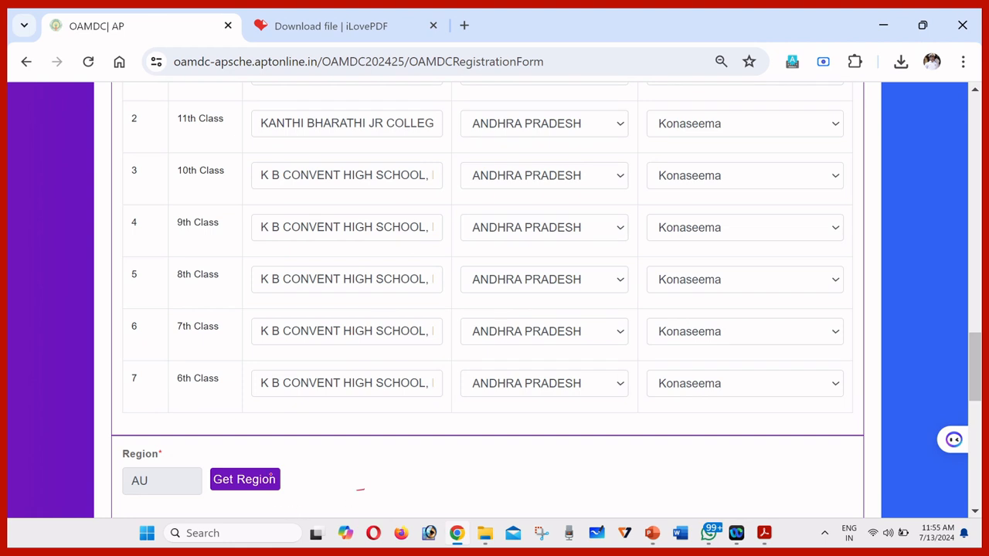
- Tick Get Region and the AU region value, and the Present Address and Permanent Address headings on the following slide
left_click_drag(280, 465, 363, 398)
left_click_drag(158, 480, 208, 432)
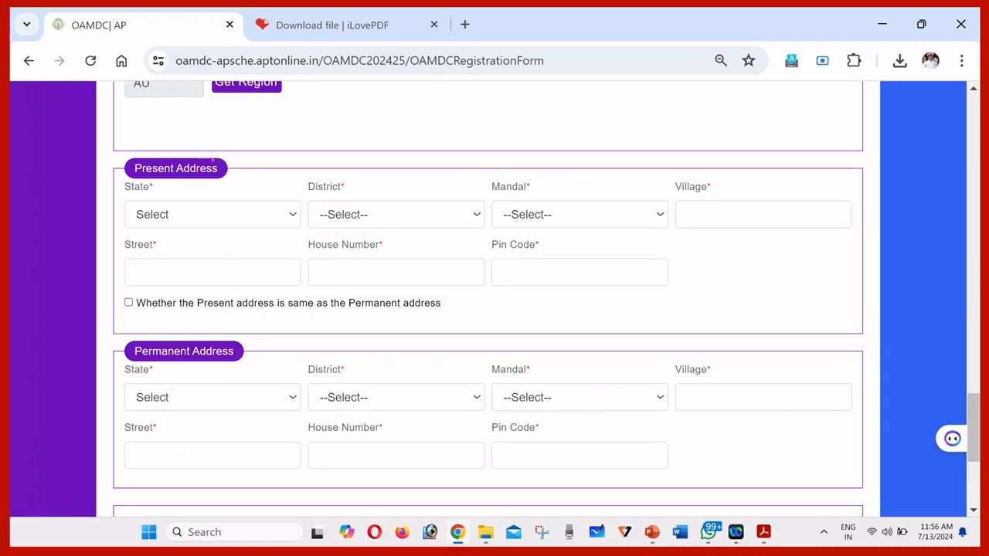
left_click_drag(222, 159, 294, 120)
left_click_drag(239, 338, 282, 312)
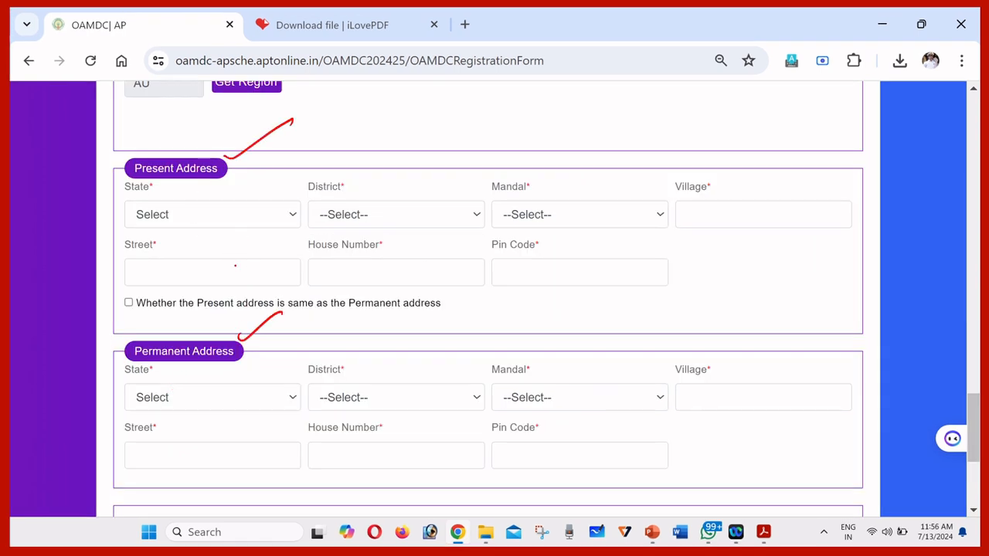
- Tick the State, District, Mandal, Village, Street, House Number and Pin Code fields under Present Address in red pen
left_click_drag(161, 198, 211, 163)
left_click_drag(344, 184, 390, 160)
left_click_drag(536, 191, 582, 160)
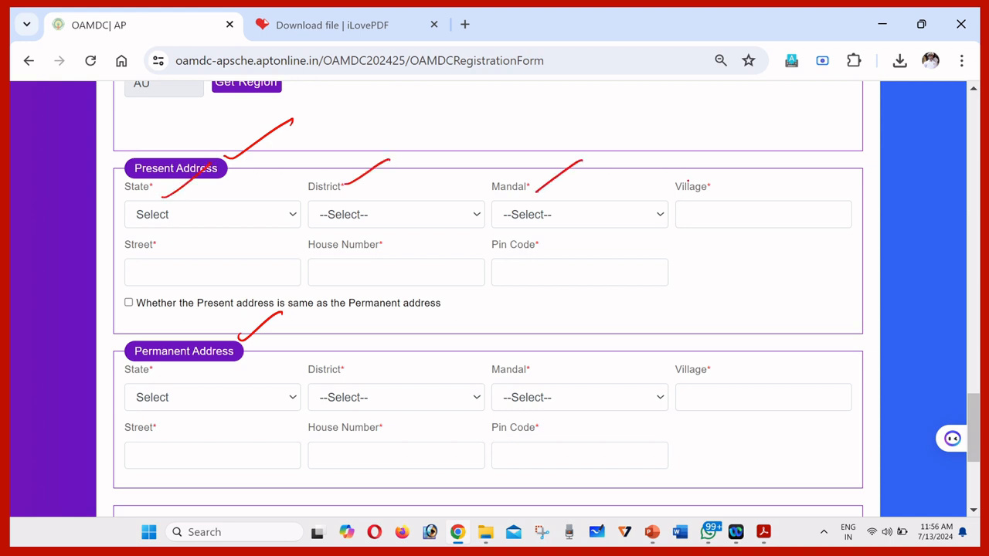
left_click_drag(687, 184, 737, 163)
left_click_drag(214, 260, 251, 231)
left_click_drag(355, 256, 394, 227)
left_click_drag(533, 256, 592, 228)
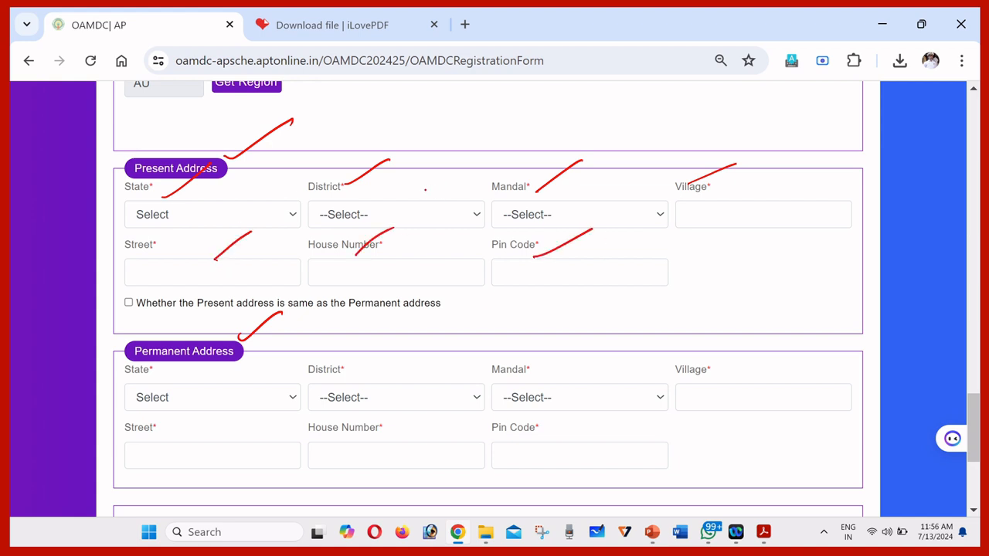
- Draw a red letter A beside District, and tick the same-as-permanent-address statement and its checkbox under Present Address
mouse_move(434, 180)
left_mouse_down()
mouse_move(454, 186)
mouse_move(472, 165)
left_mouse_up()
left_click_drag(415, 295, 491, 263)
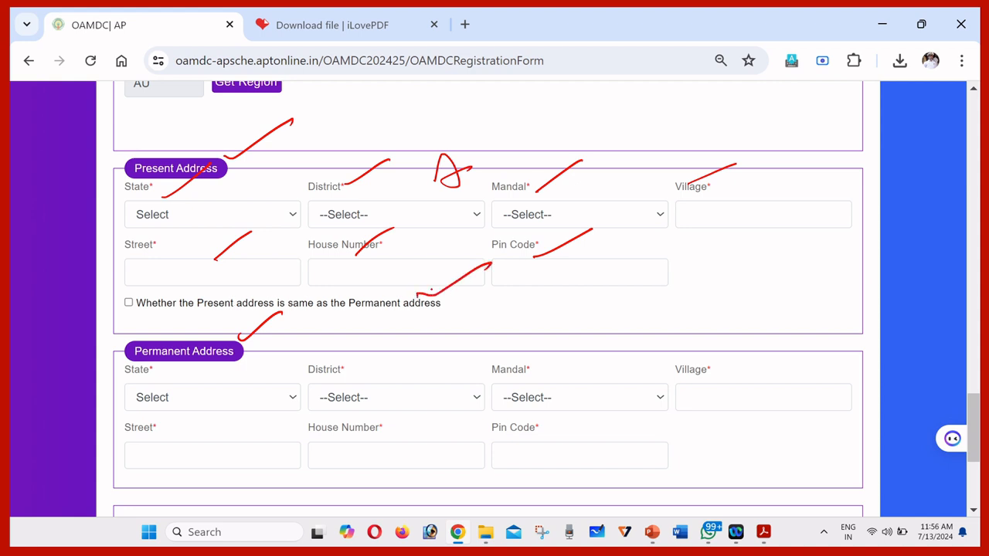
left_click_drag(128, 306, 152, 260)
left_click_drag(124, 310, 145, 260)
left_click_drag(112, 287, 151, 262)
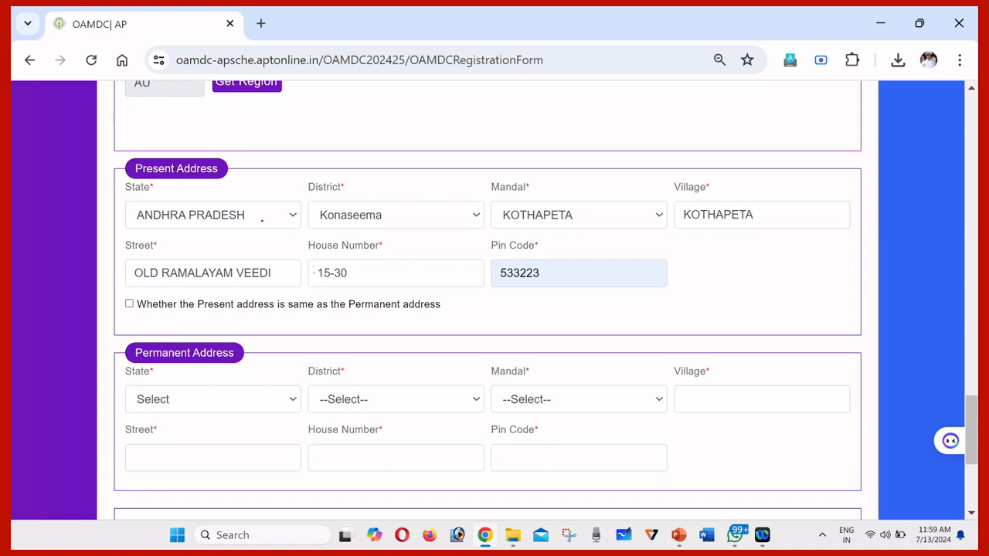
- Tick the filled Present Address state and the same-address checkbox, and the Permanent Address state on the following slide, in red pen
left_click_drag(262, 220, 339, 180)
left_click_drag(125, 299, 167, 263)
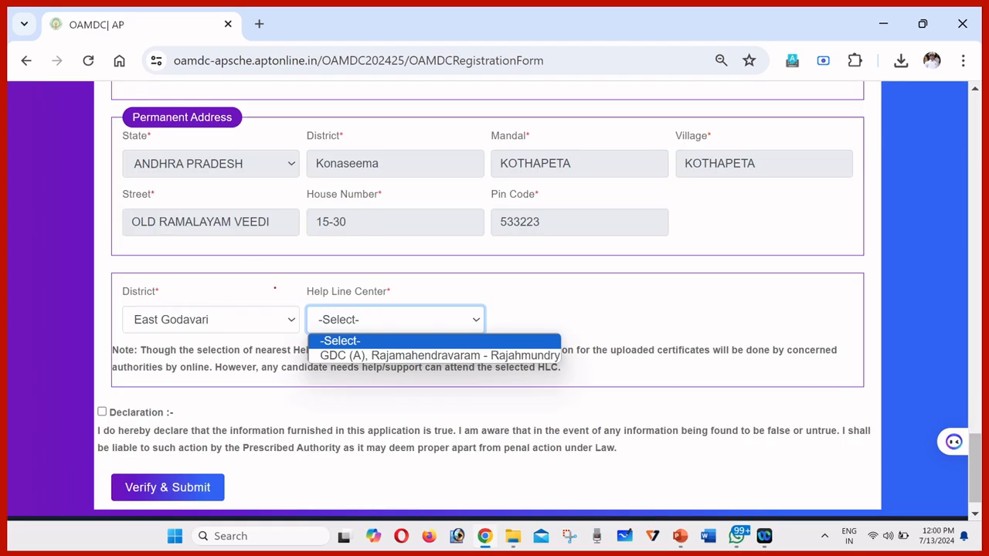
left_click_drag(218, 183, 277, 146)
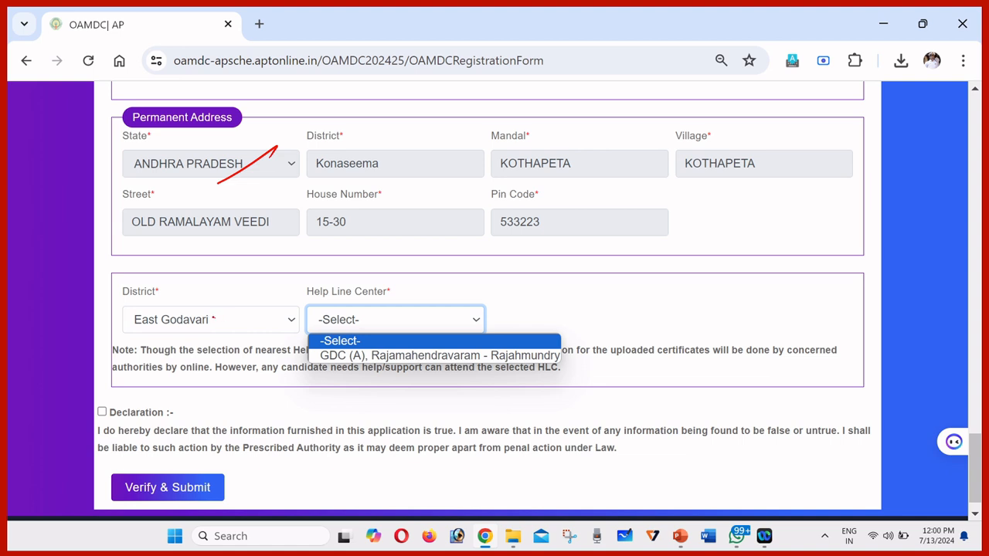
- Tick the East Godavari district and the GDC (A), Rajamahendravaram option in the Help Line Center list with the red pen
left_click_drag(215, 316, 268, 268)
right_click(216, 319)
left_click(238, 319)
left_click_drag(423, 342, 466, 308)
- Tick the Declaration checkbox and the Verify & Submit button in red pen, and advance to the submission success slide
left_click_drag(101, 410, 121, 371)
left_click_drag(199, 479, 264, 411)
key("Down")
key("Return")
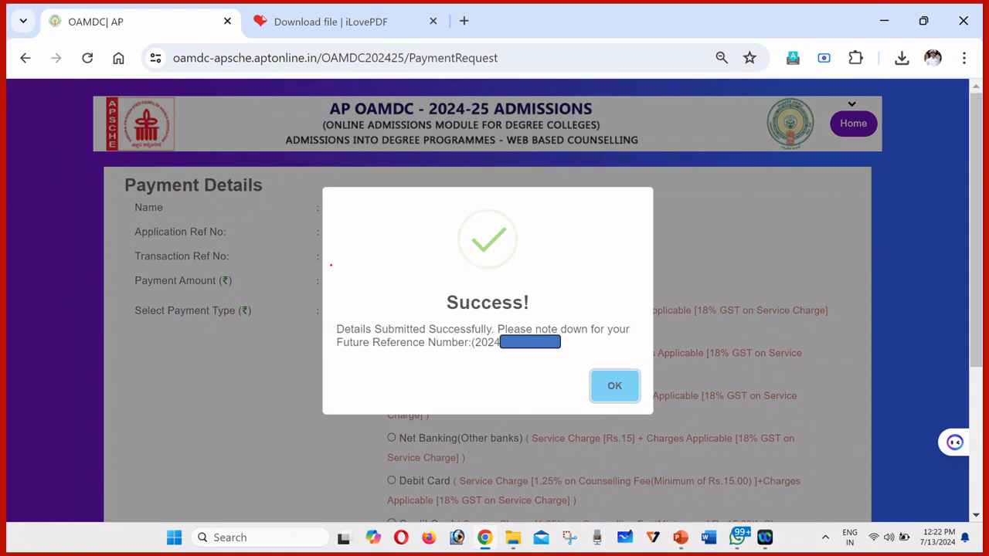
- Tick the Success message, and the candidate's name and Application Ref No on the following Payment Details slide, in red pen
left_click_drag(400, 275, 539, 220)
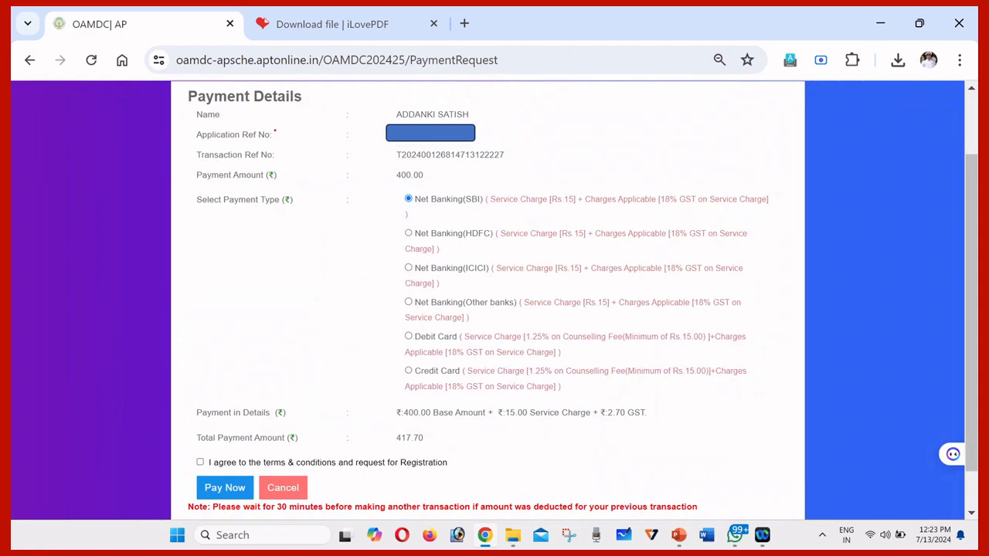
left_click_drag(464, 110, 538, 89)
left_click_drag(250, 144, 314, 133)
left_click_drag(477, 132, 539, 113)
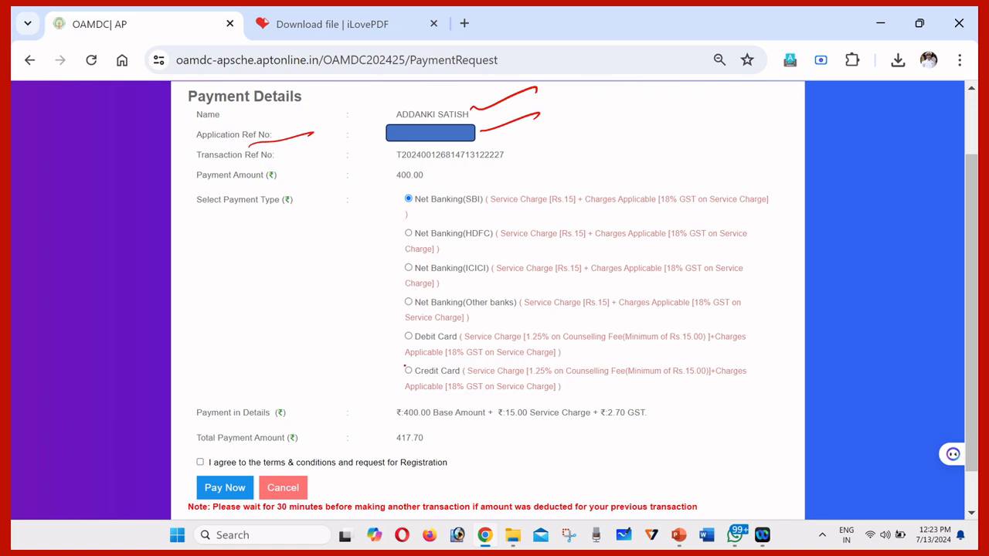
- Draw a line down from the Credit Card option, and tick Net Banking(SBI), the terms and conditions checkbox and Pay Now in red pen
left_click_drag(403, 367, 402, 407)
left_click_drag(426, 199, 514, 170)
left_click_drag(188, 458, 216, 426)
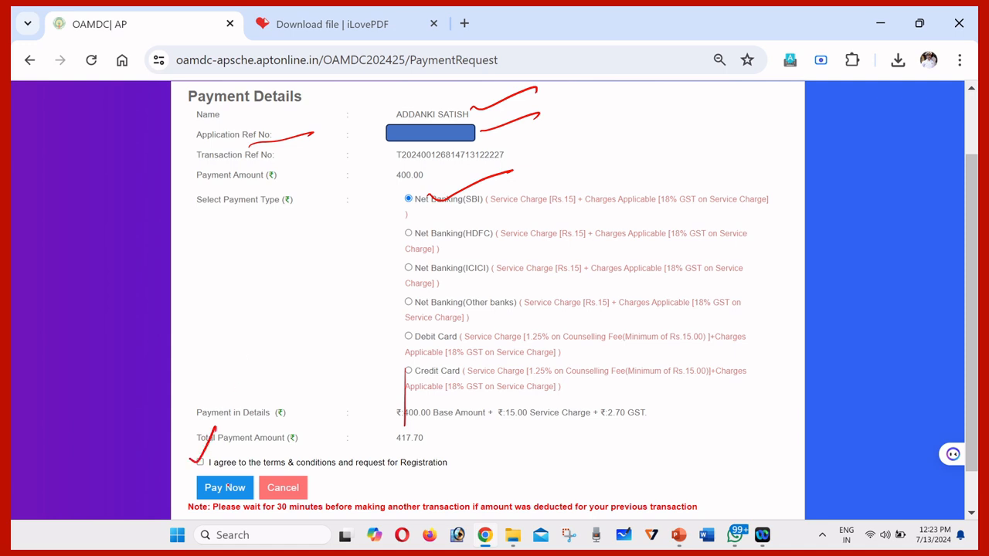
mouse_move(226, 487)
left_mouse_down()
mouse_move(236, 493)
mouse_move(261, 431)
left_mouse_up()
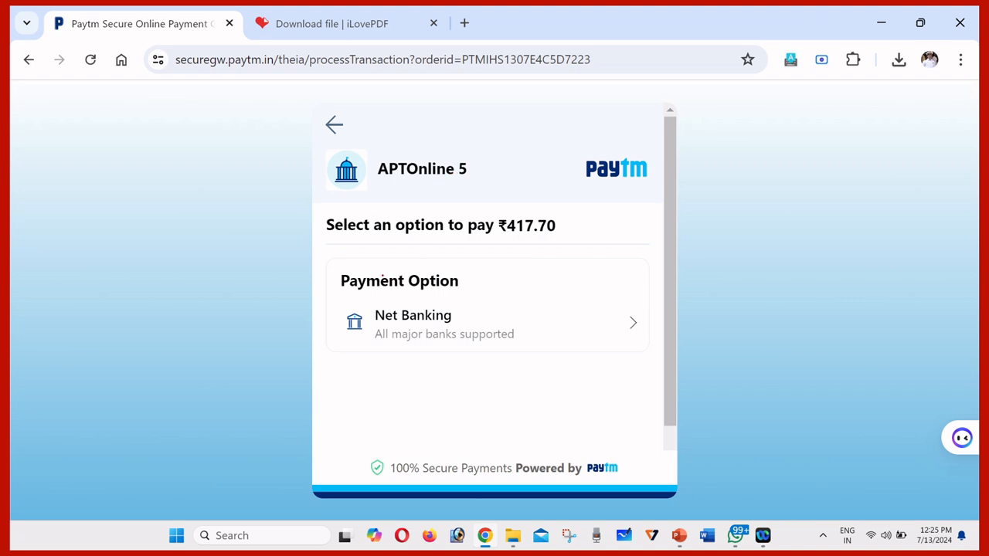
- Circle and underline the Net Banking arrow on the Paytm slide in red pen, and advance to the bank selection slide
mouse_move(608, 314)
left_mouse_down()
mouse_move(626, 343)
mouse_move(616, 306)
mouse_move(648, 321)
left_mouse_up()
left_click_drag(616, 333, 641, 328)
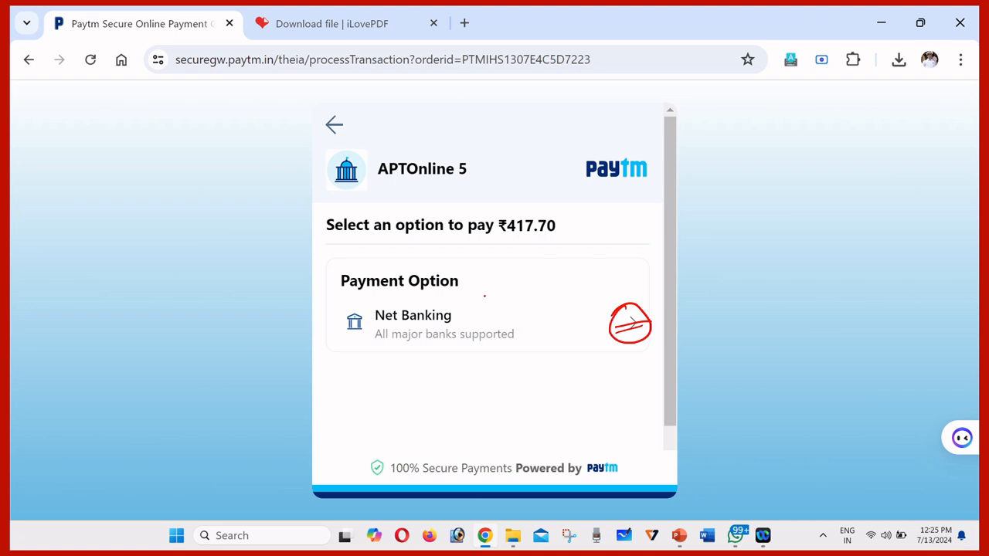
key("Right")
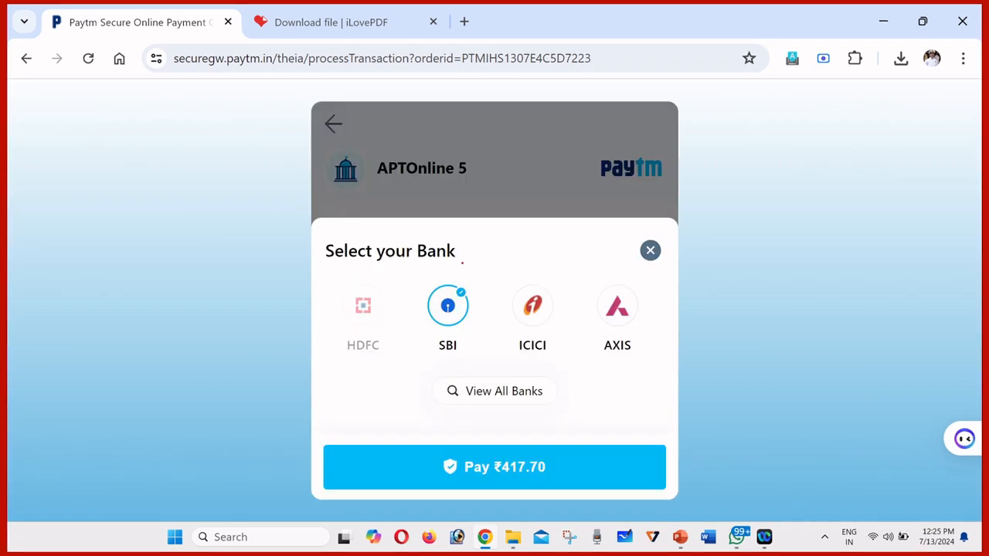
- Tick the SBI bank option and the Pay ₹417.70 button in red pen, and advance to the SBI login slide
left_click_drag(455, 276, 555, 242)
mouse_move(553, 461)
left_mouse_down()
mouse_move(573, 471)
mouse_move(678, 415)
left_mouse_up()
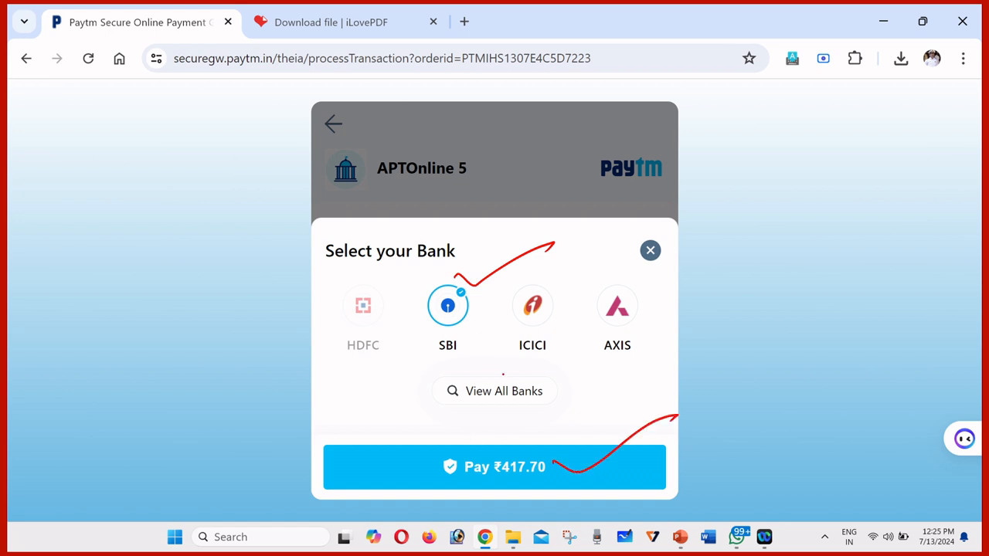
key("Right")
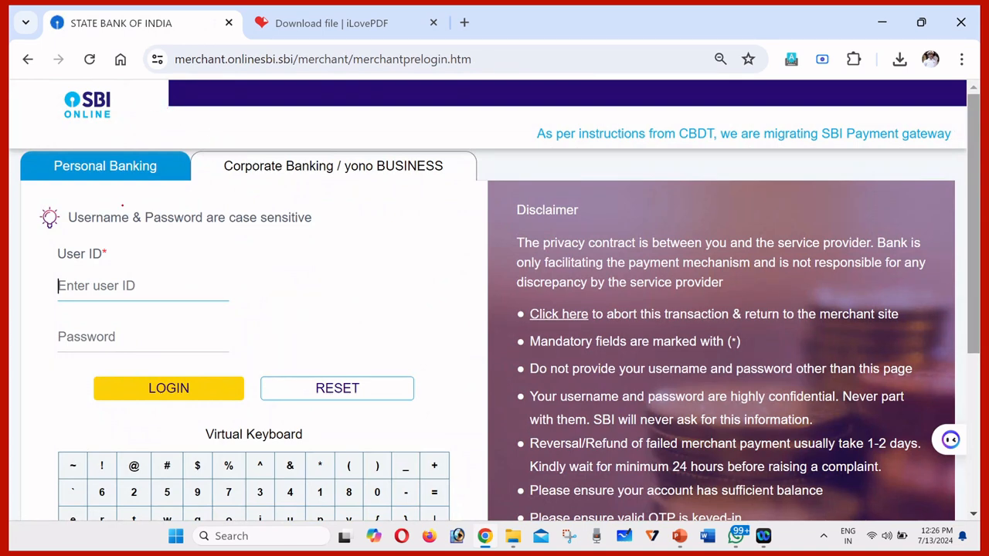
- Tick the User ID field, the Password field and the LOGIN button on the SBI login slide in red pen
mouse_move(118, 233)
left_mouse_down()
mouse_move(120, 242)
mouse_move(205, 206)
left_mouse_up()
left_click_drag(135, 333, 205, 285)
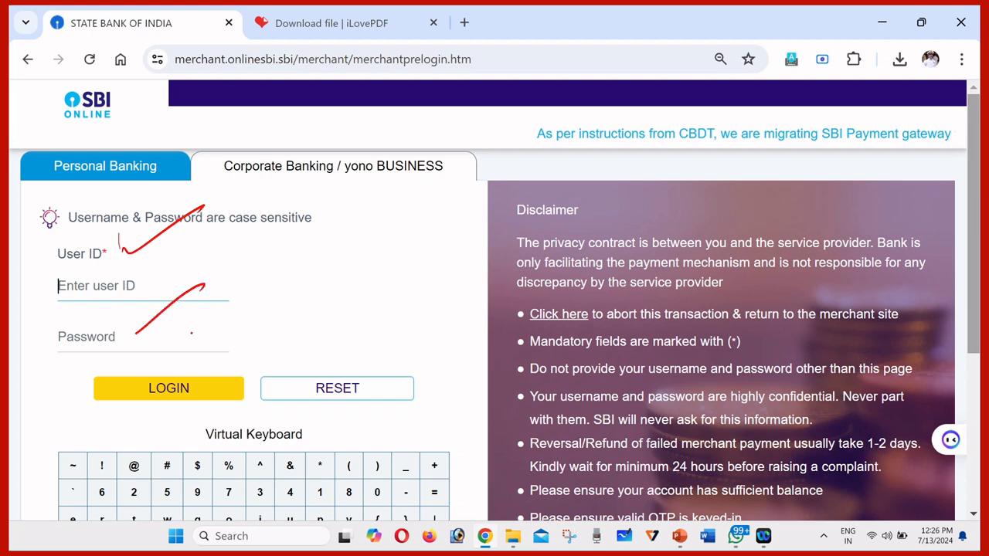
left_click_drag(187, 401, 238, 360)
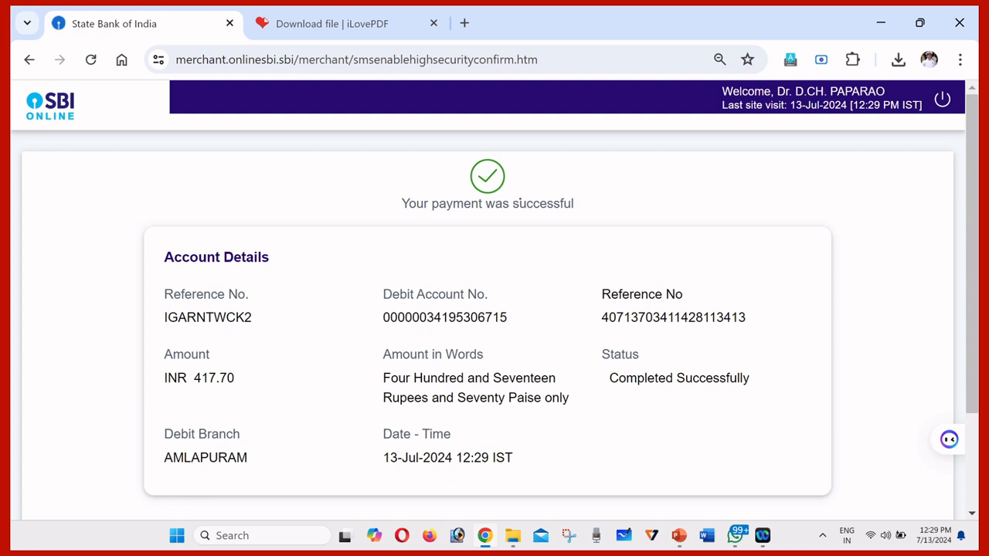
- Tick the payment success message, the Amount and the Amount in Words on the SBI confirmation slide in red pen
mouse_move(525, 180)
left_mouse_down()
mouse_move(655, 150)
mouse_move(658, 158)
left_mouse_up()
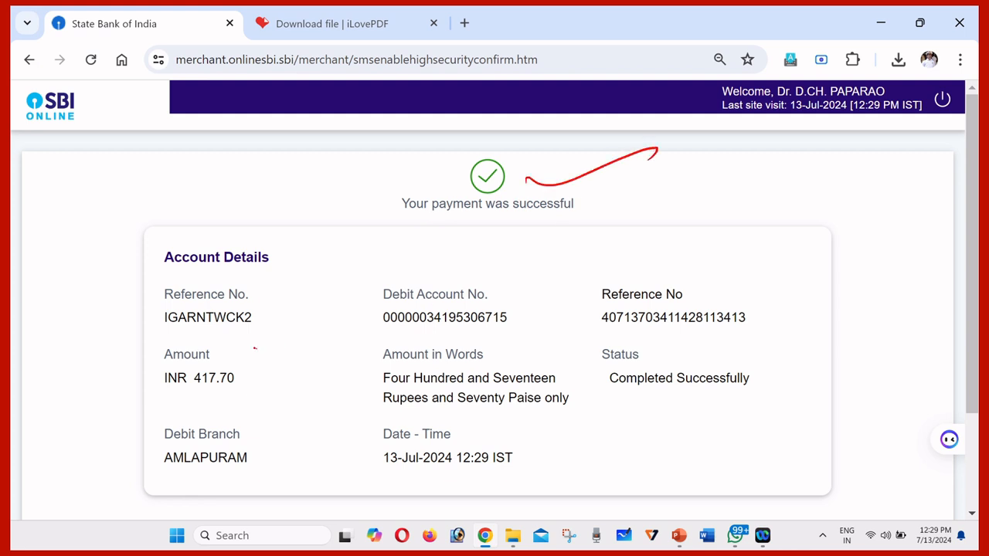
left_click_drag(254, 347, 365, 284)
left_click_drag(417, 342, 530, 300)
left_click_drag(476, 402, 542, 365)
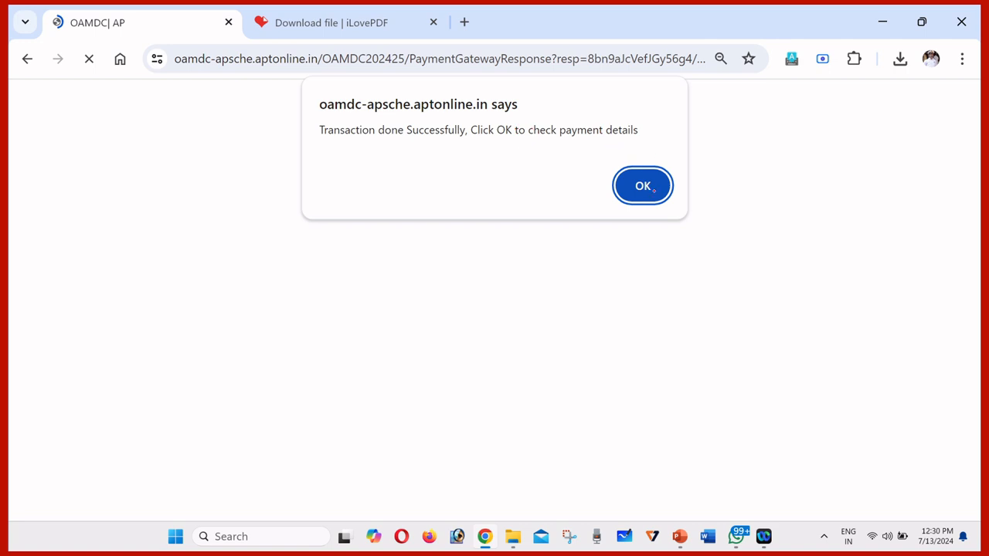
- Tick OK on the transaction alert slide, and the candidate name, Hall Ticket No and Registration No on the following Payment Details slide
left_click_drag(654, 187, 813, 144)
key("Right")
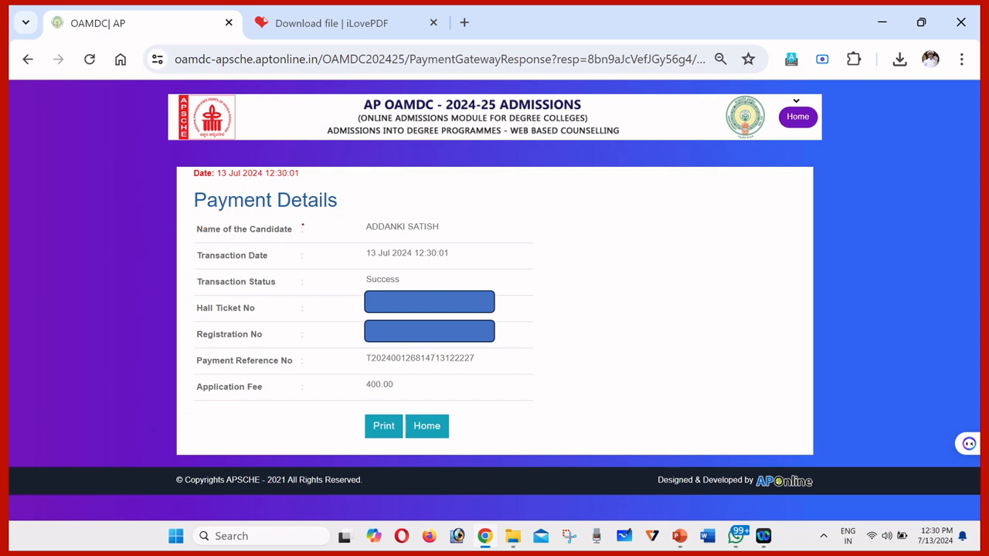
left_click_drag(306, 228, 389, 184)
left_click_drag(261, 308, 312, 261)
left_click_drag(261, 347, 309, 302)
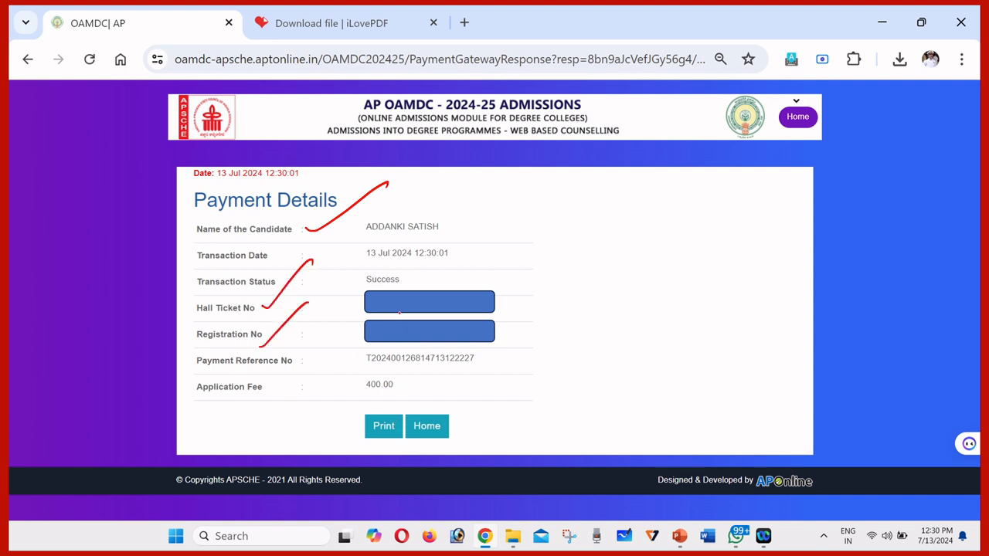
key("Right")
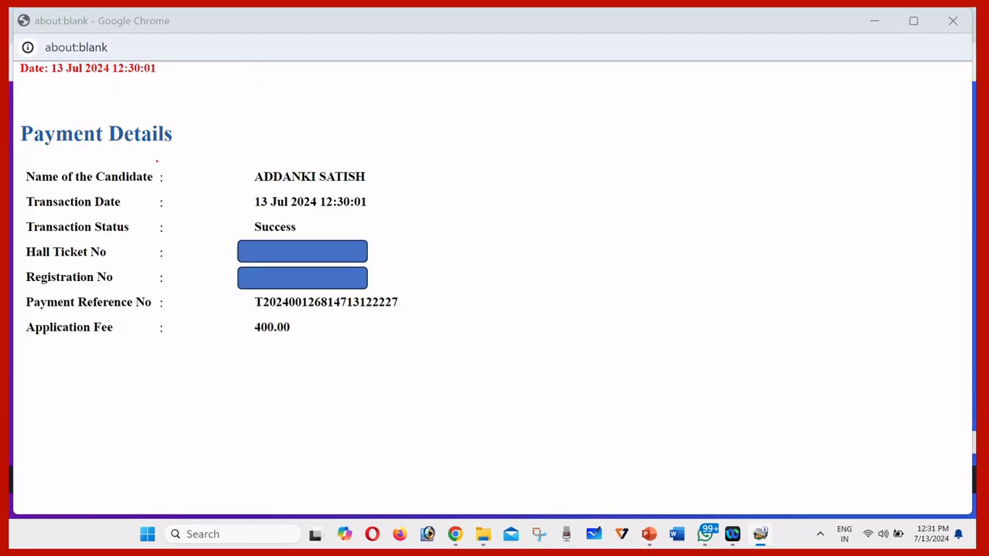
- On the printable receipt slide, tick the Payment Details heading, candidate name, Hall Ticket No, Registration No and its value, and the Application Fee
mouse_move(182, 128)
left_mouse_down()
mouse_move(192, 132)
mouse_move(283, 70)
left_mouse_up()
left_click_drag(161, 175, 212, 132)
left_click_drag(114, 251, 163, 207)
left_click_drag(126, 283, 162, 253)
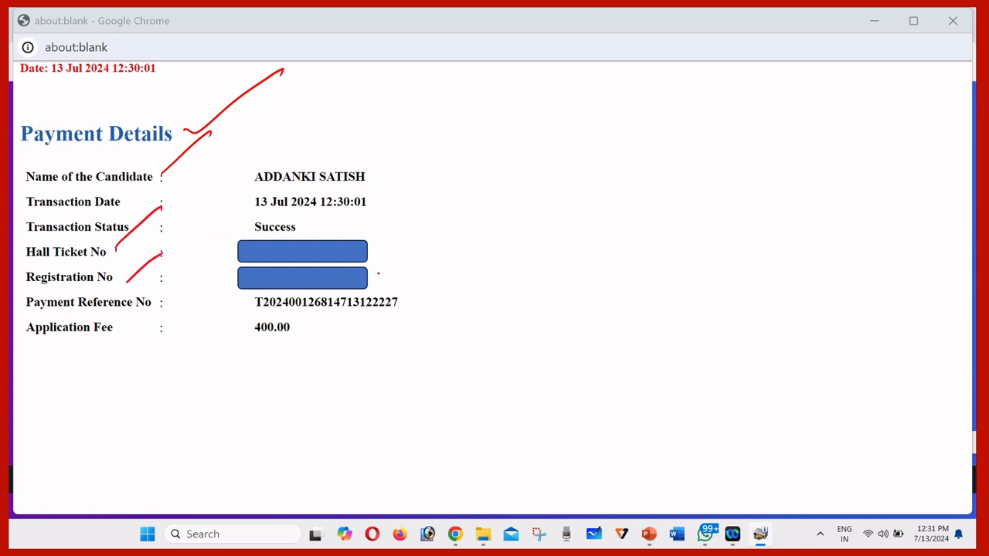
left_click_drag(378, 273, 458, 231)
left_click_drag(312, 330, 402, 269)
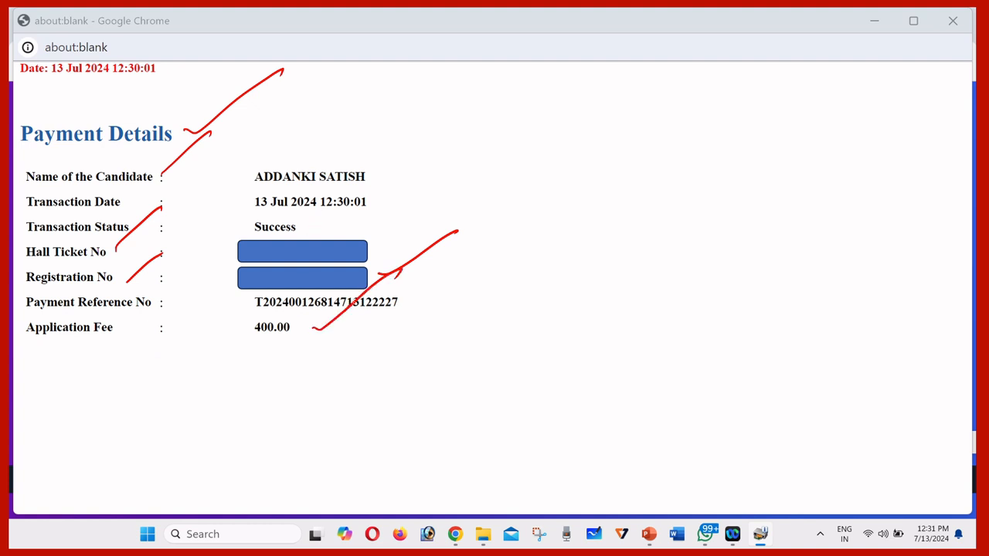